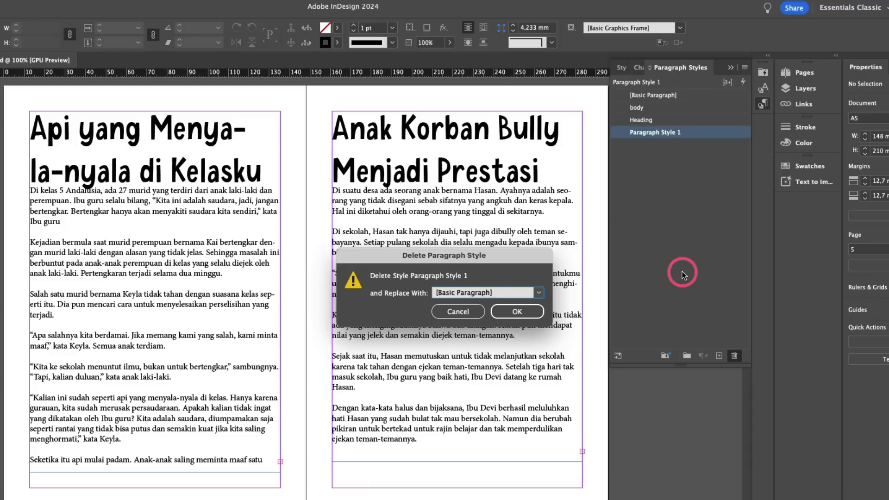
# - Delete Paragraph Style 1, replacing it with the Heading style wherever it is used
pyautogui.click(539, 293)
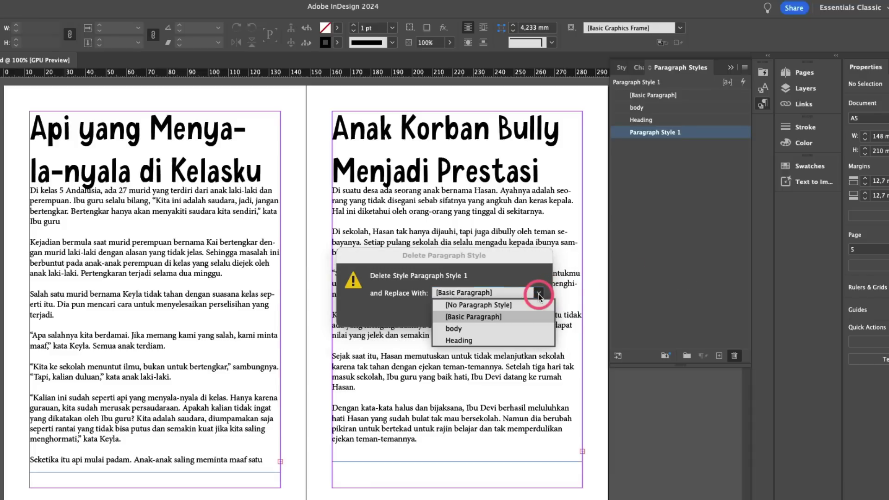
pyautogui.click(459, 341)
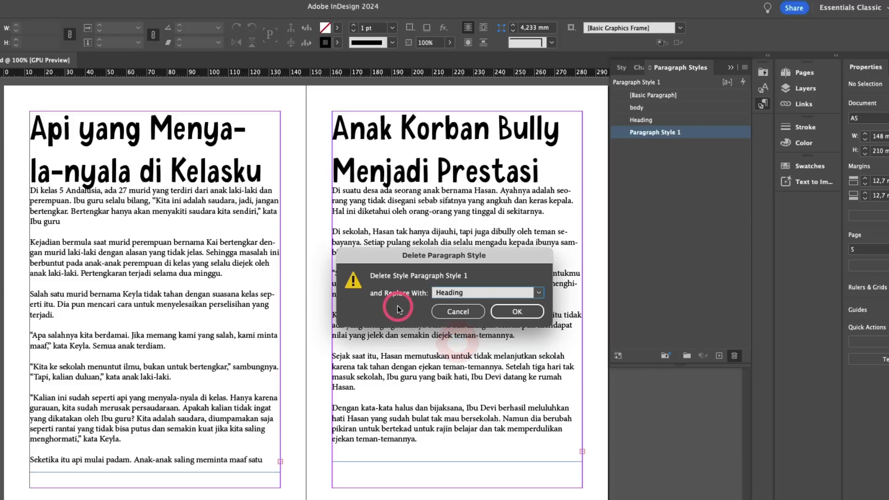
pyautogui.click(521, 315)
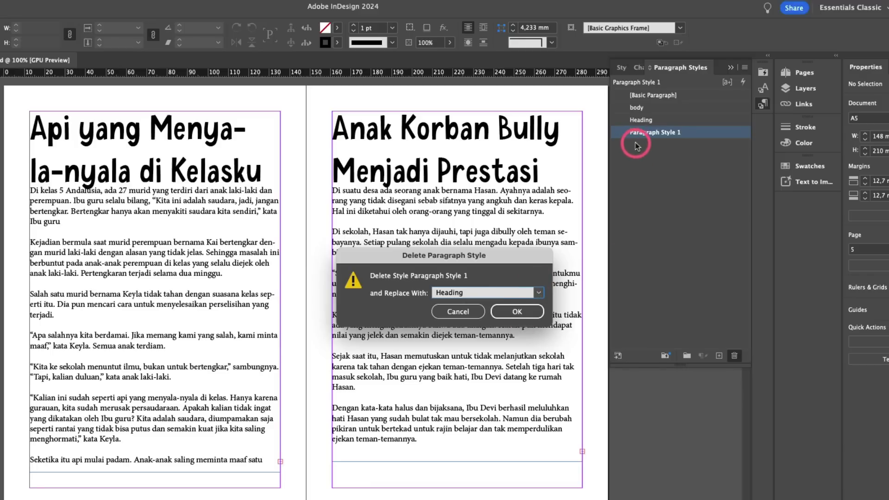
pyautogui.click(517, 312)
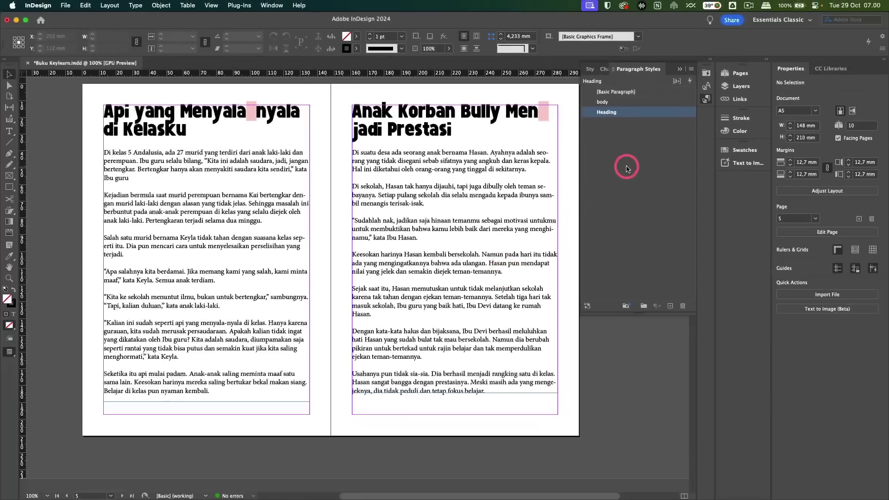
pyautogui.click(662, 188)
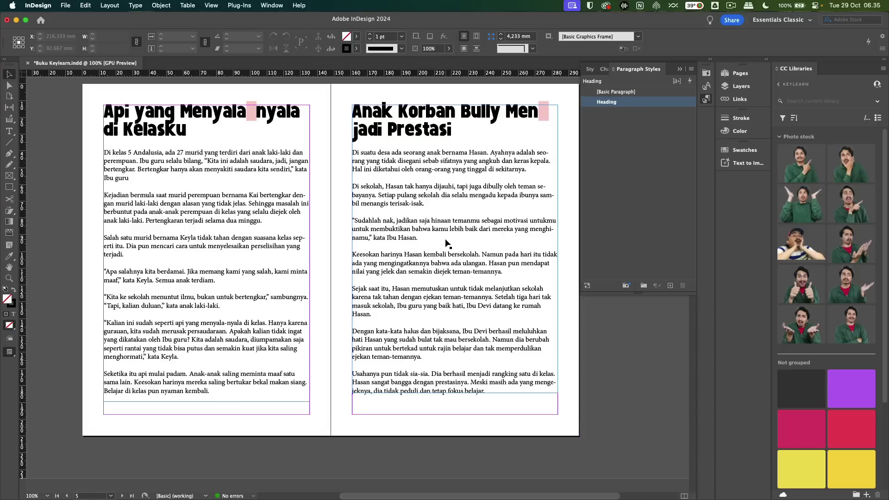
# - Create a paragraph style named body from the body text under the "Anak Korban Bully Menjadi Prestasi" heading, and deselect the text
pyautogui.doubleClick(445, 230)
pyautogui.moveTo(353, 152); pyautogui.dragTo(548, 390)
pyautogui.click(669, 286)
pyautogui.click(623, 104)
pyautogui.doubleClick(623, 104)
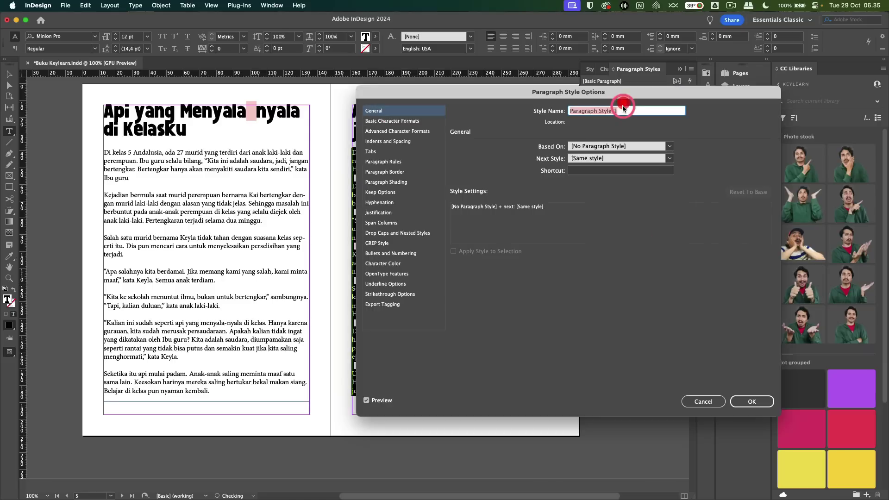
pyautogui.write('body')
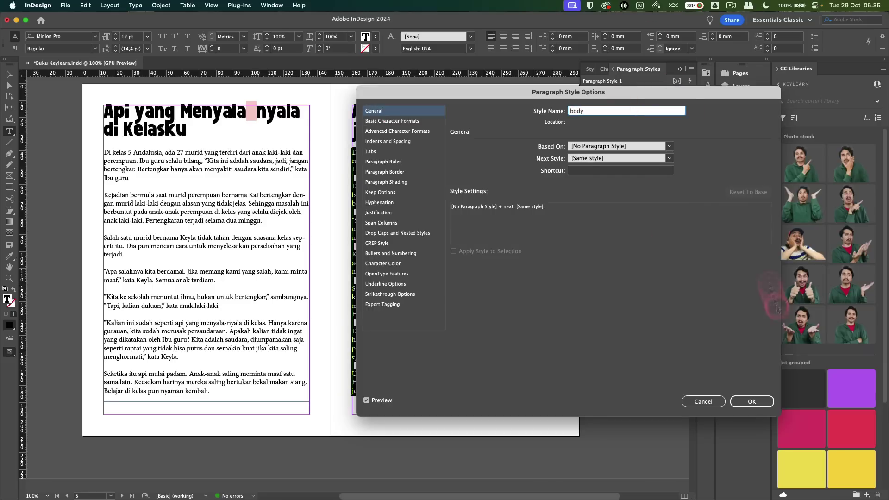
pyautogui.click(752, 401)
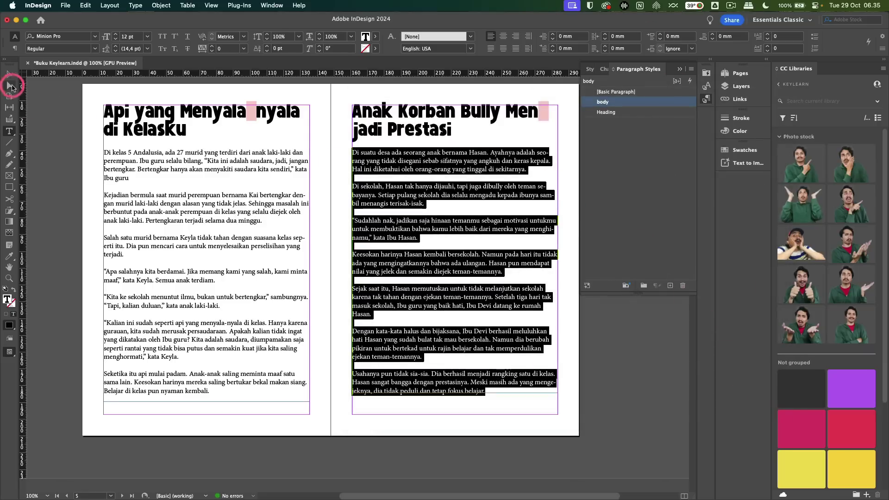
pyautogui.click(9, 74)
pyautogui.click(31, 99)
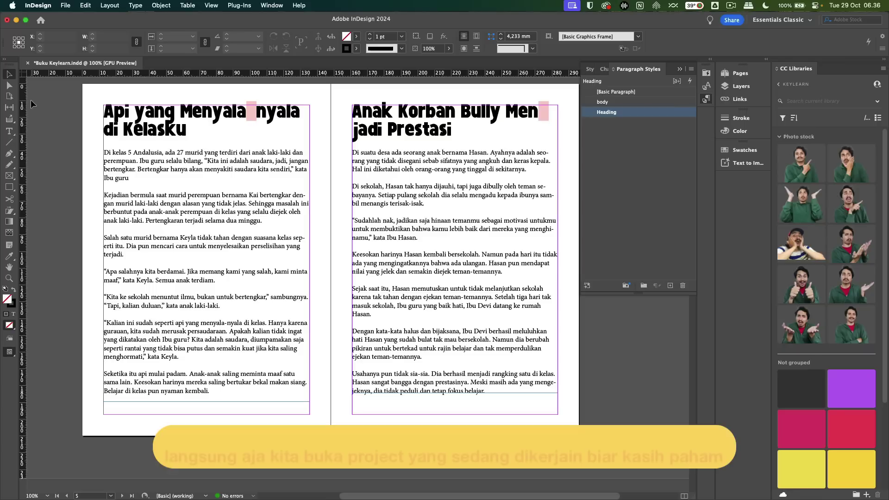
# - Switch to the existing two-column project document and apply the Referensi paragraph style to the "Coba text yang ada disini" frame
pyautogui.click(66, 7)
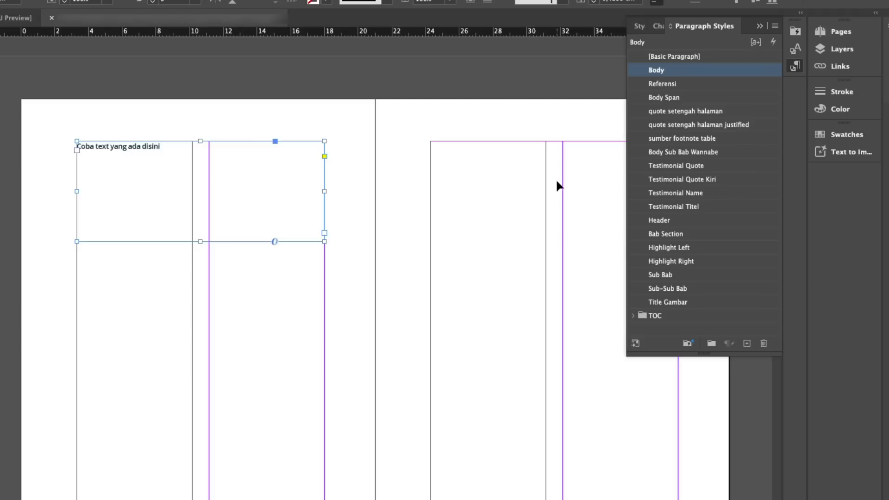
pyautogui.click(537, 177)
pyautogui.click(659, 84)
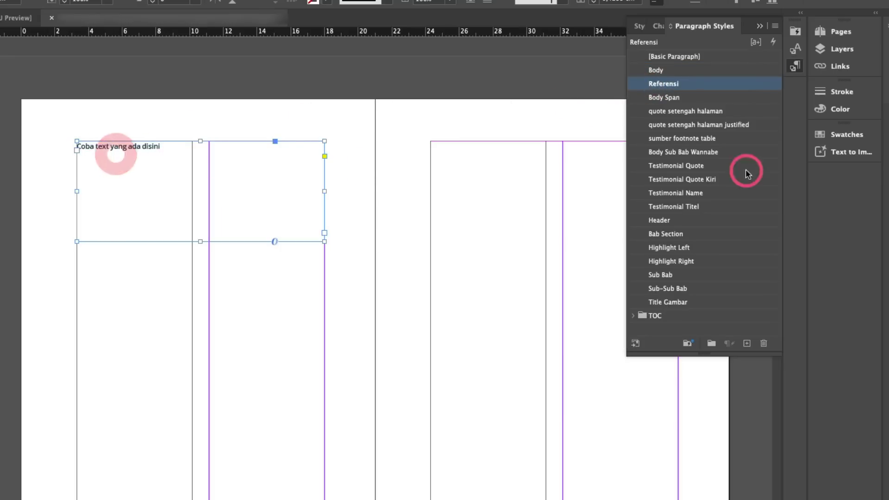
# - Fill the "Coba text yang ada disini" frame with placeholder text
pyautogui.doubleClick(162, 154)
pyautogui.tripleClick(163, 153)
pyautogui.doubleClick(92, 147)
pyautogui.rightClick(96, 149)
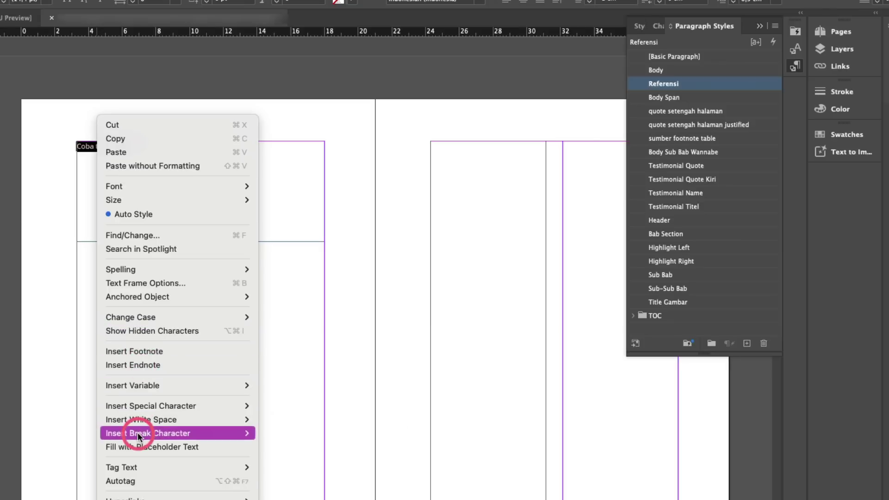
pyautogui.click(168, 442)
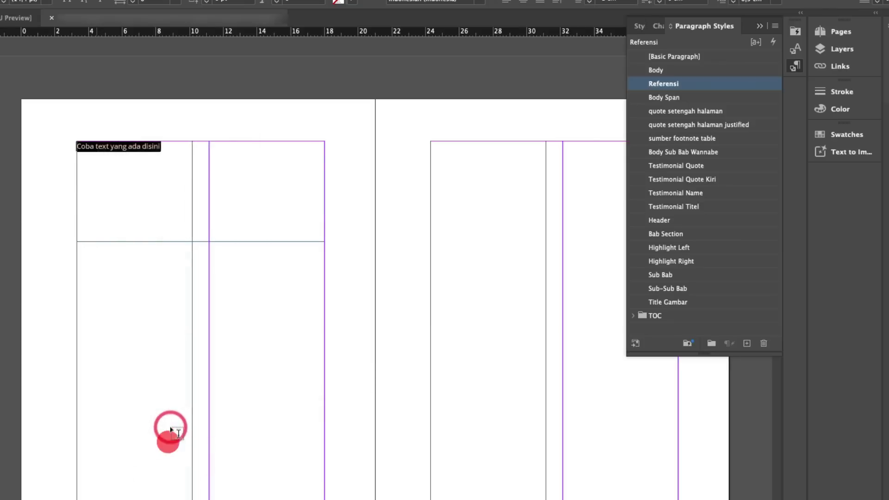
pyautogui.press('Escape')
pyautogui.scroll(1, 93, 157)
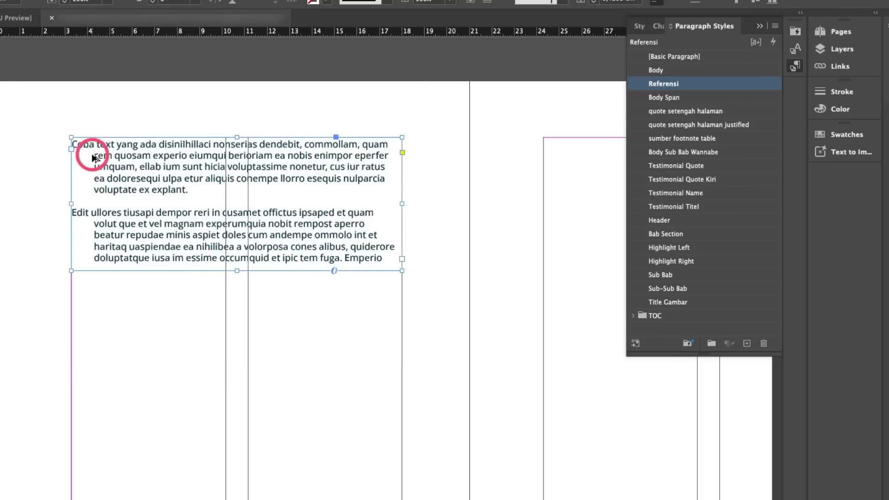
# - Reflow the Referensi placeholder text into two columns and extend the frame's bottom edge downward
pyautogui.moveTo(64, 146)
pyautogui.mouseDown()
pyautogui.moveTo(89, 147)
pyautogui.moveTo(96, 172)
pyautogui.mouseUp()
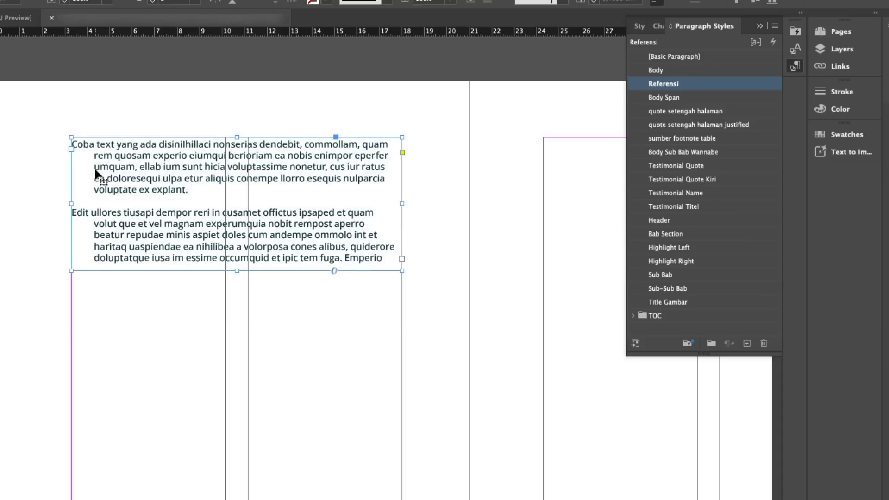
pyautogui.moveTo(92, 168)
pyautogui.mouseDown()
pyautogui.moveTo(99, 183)
pyautogui.moveTo(468, 185)
pyautogui.moveTo(577, 165)
pyautogui.moveTo(639, 109)
pyautogui.moveTo(464, 167)
pyautogui.moveTo(411, 205)
pyautogui.moveTo(222, 183)
pyautogui.moveTo(113, 64)
pyautogui.moveTo(174, 123)
pyautogui.moveTo(107, 14)
pyautogui.mouseUp()
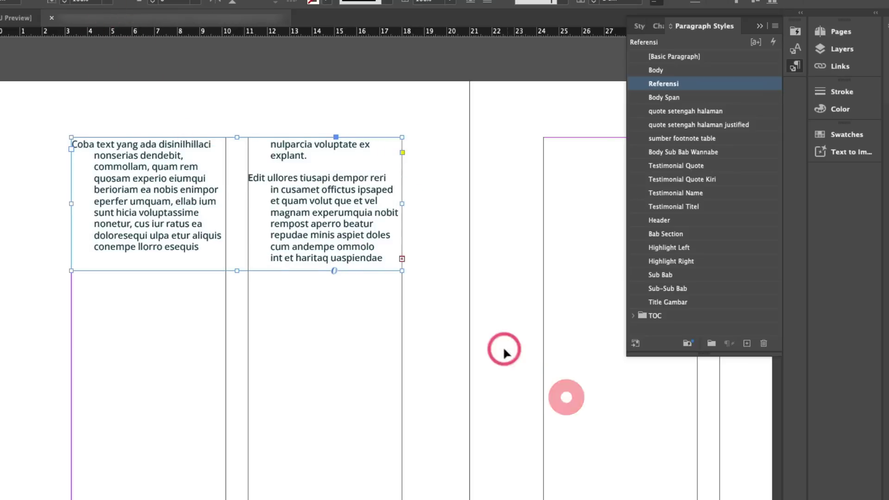
pyautogui.moveTo(236, 270); pyautogui.dragTo(237, 365)
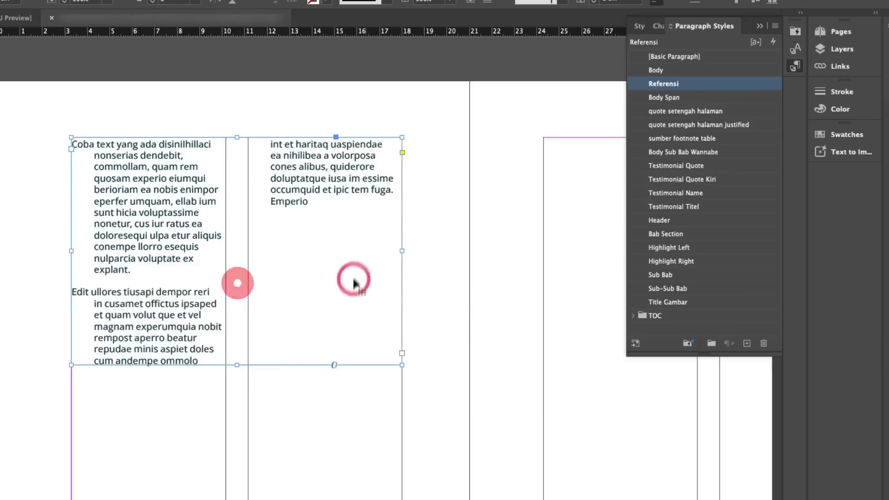
# - Apply the Body Span and Body paragraph styles alternately to the placeholder text frame to compare their layouts
pyautogui.click(665, 98)
pyautogui.click(72, 188)
pyautogui.click(656, 71)
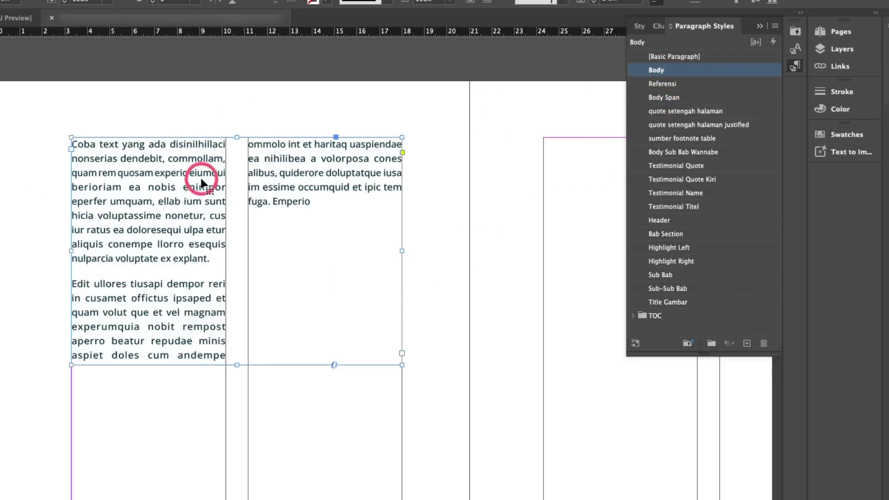
pyautogui.click(662, 97)
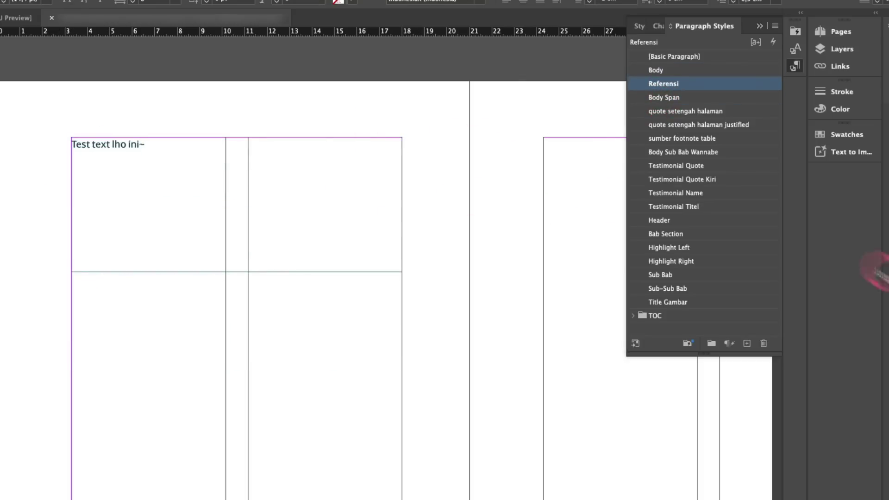
# - Apply the quote setengah halaman style to "Test text lho ini~" and lower the top edge of its frame
pyautogui.click(664, 112)
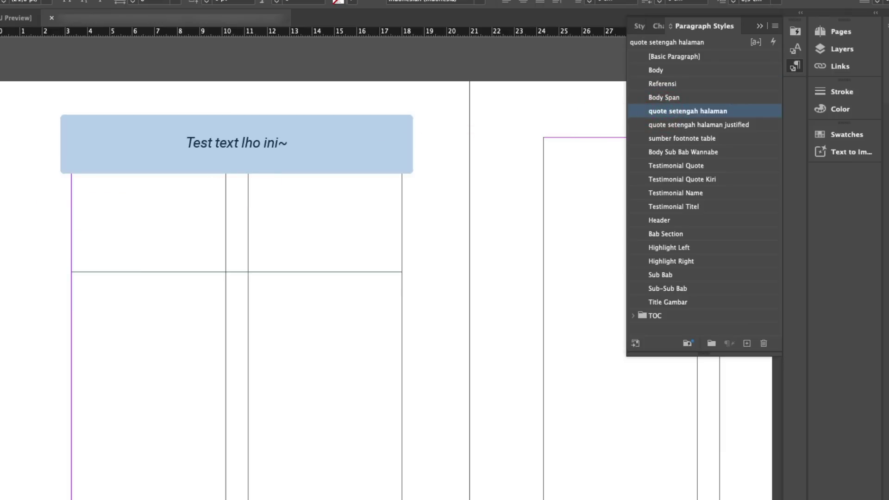
pyautogui.press('Escape')
pyautogui.click(185, 173)
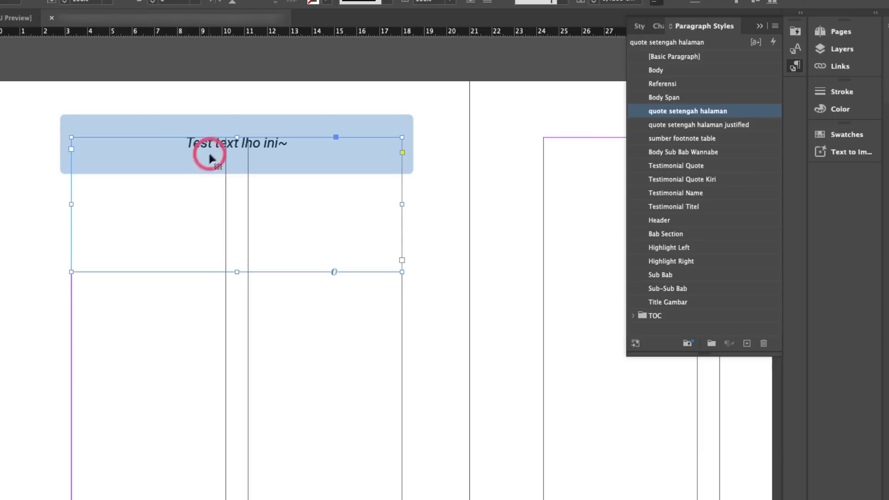
pyautogui.click(237, 137)
pyautogui.moveTo(236, 137); pyautogui.dragTo(237, 225)
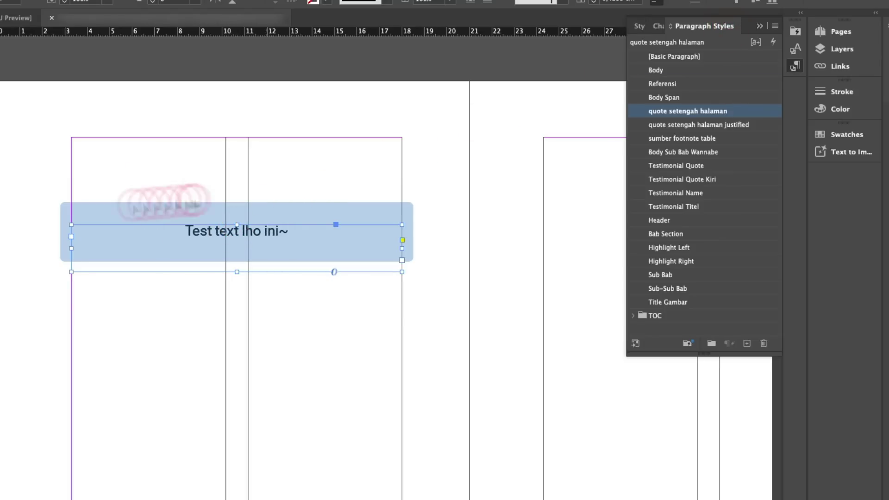
pyautogui.click(14, 195)
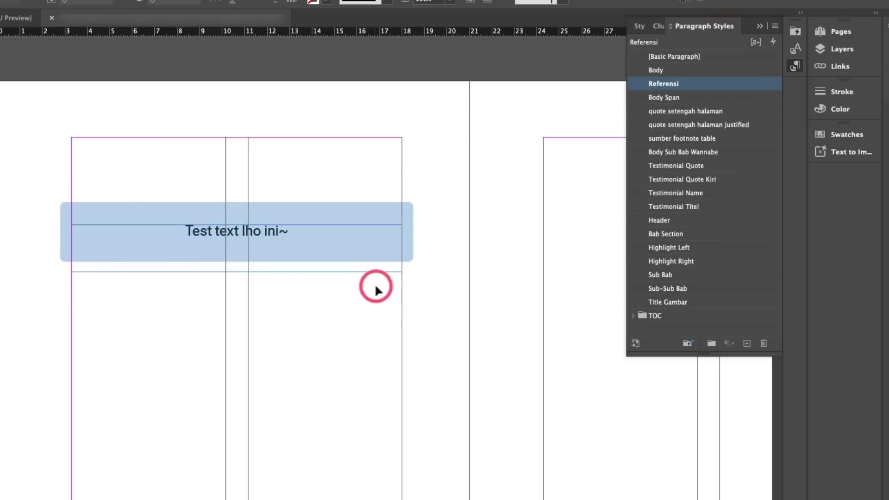
# - Replace the quote box text with two lines: "Ini adalah qupte" and "dan ini tambahanannya"
pyautogui.doubleClick(191, 233)
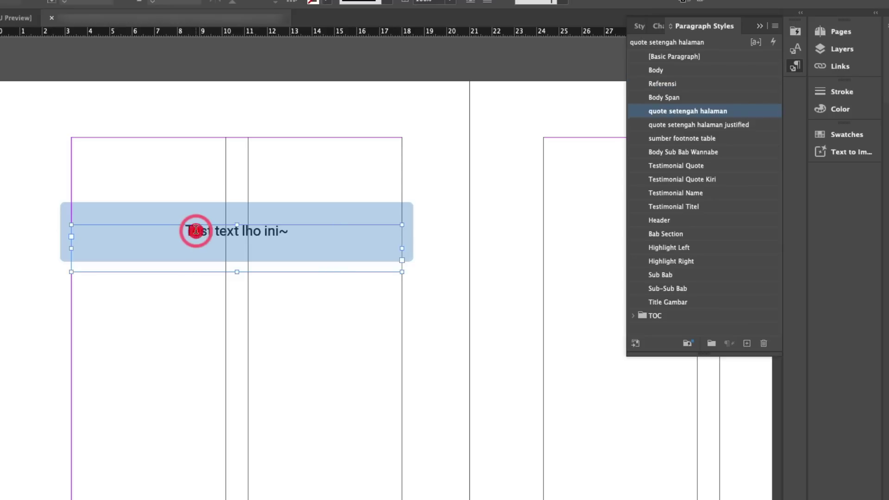
pyautogui.tripleClick(219, 234)
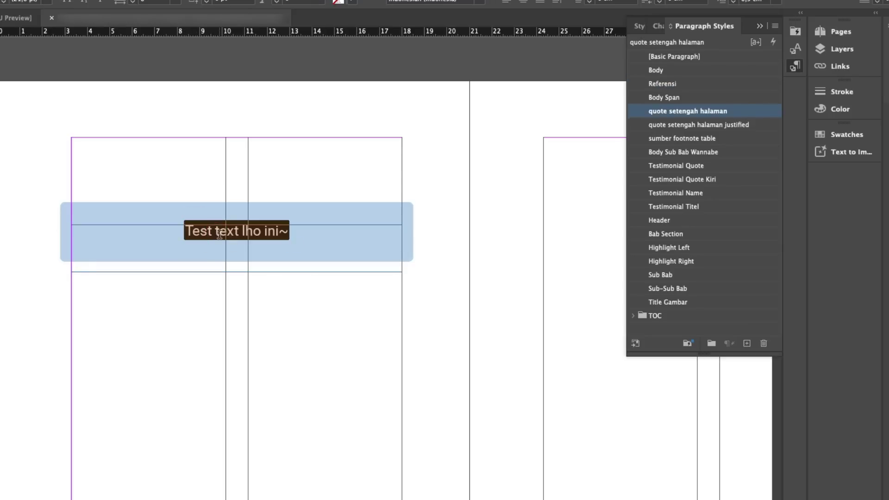
pyautogui.write('Ini adalah qupte')
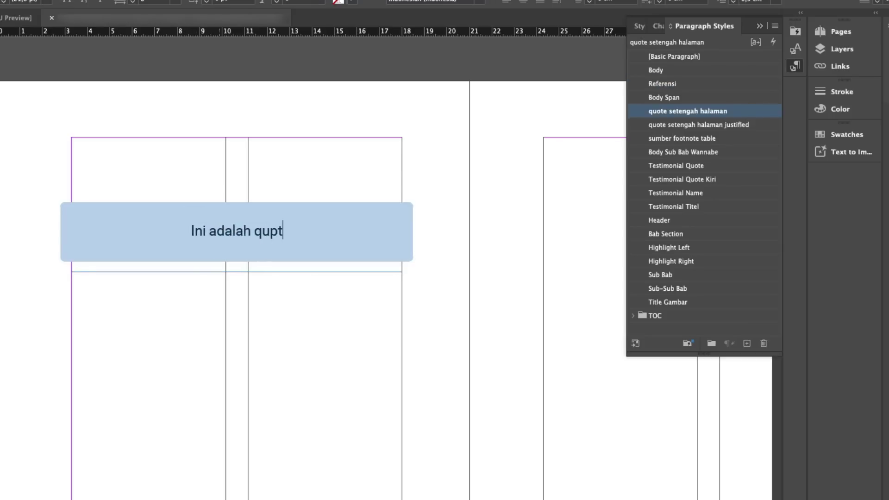
pyautogui.press('Return')
pyautogui.write('dan ini tambahanannya')
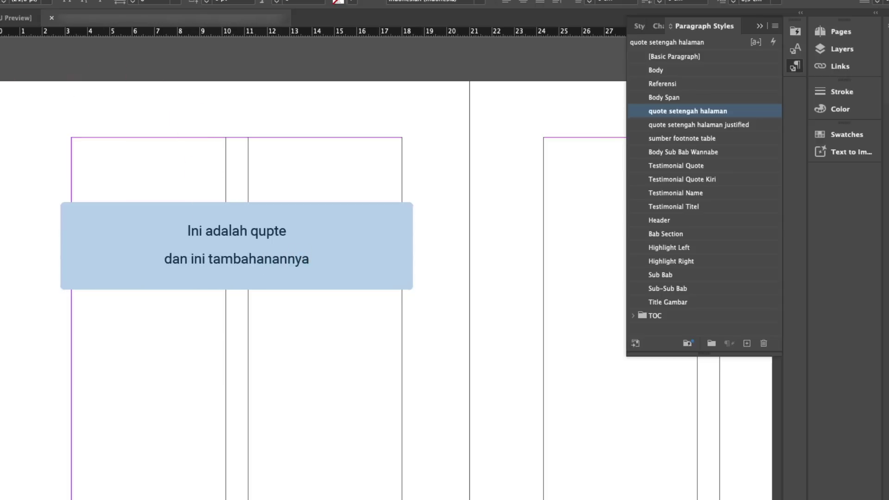
pyautogui.press('Escape')
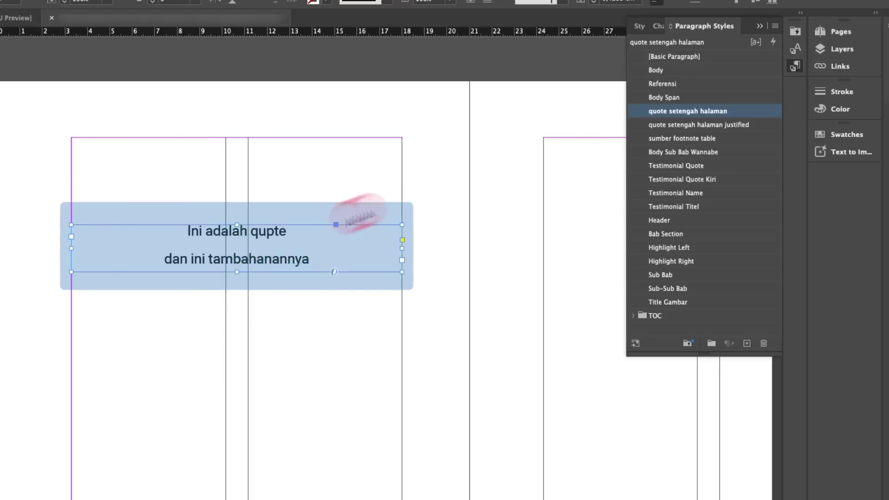
# - Apply the quote setengah halaman justified style to the two-line quote frame and deselect it
pyautogui.click(722, 128)
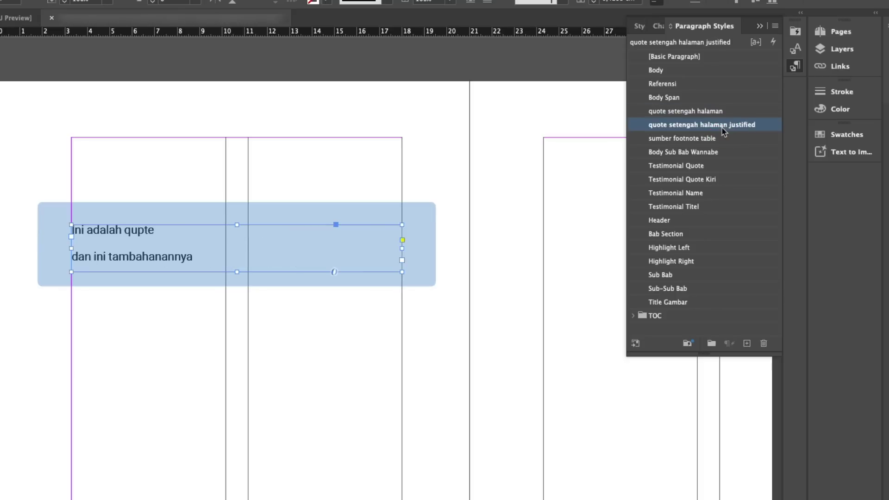
pyautogui.click(310, 153)
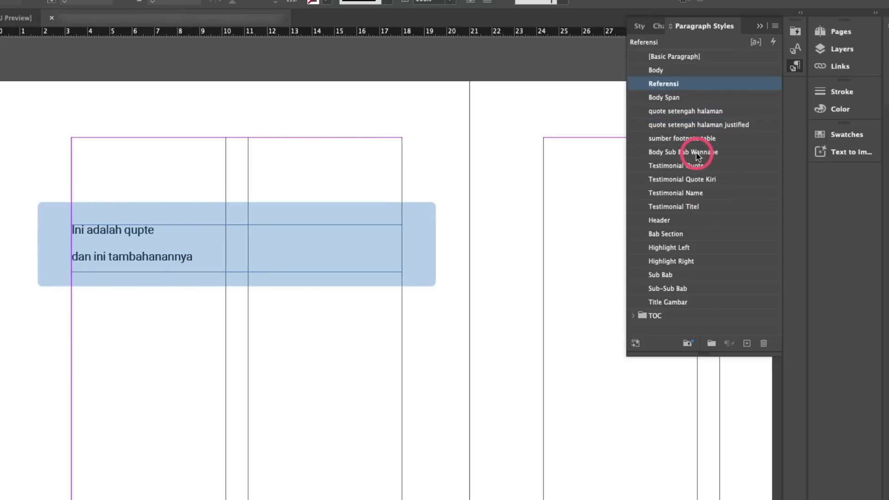
# - Reselect the two-line text frame and apply the sumber footnote table style followed by Body Sub Bab Wannabe
pyautogui.click(397, 217)
pyautogui.click(341, 241)
pyautogui.click(667, 139)
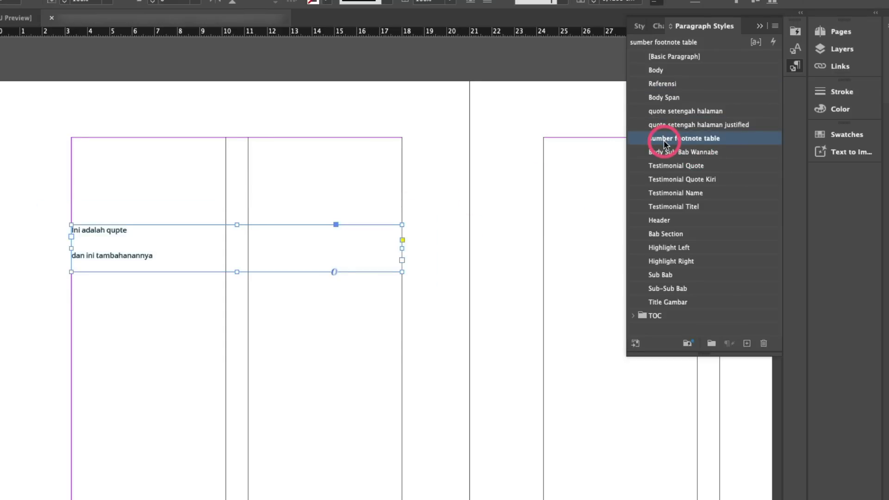
pyautogui.click(672, 153)
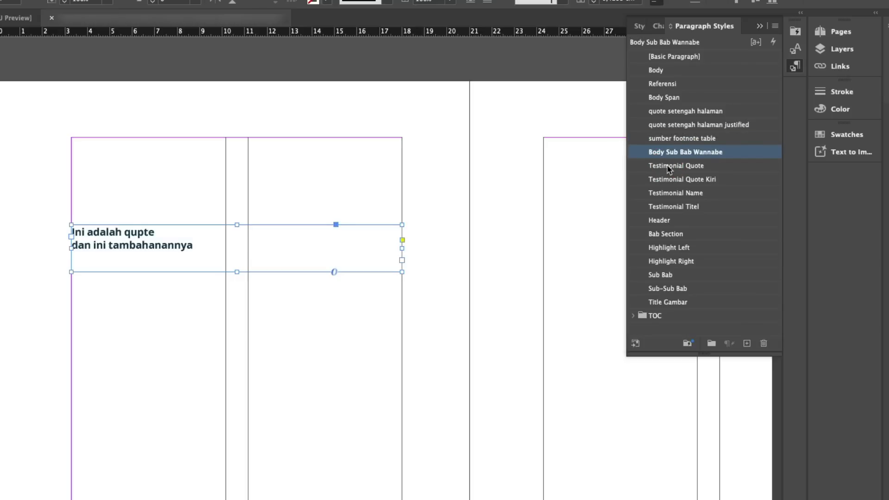
# - Apply the Testimonial Quote, Testimonial Quote Kiri and Testimonial Name styles in turn to the two-line text frame
pyautogui.click(669, 167)
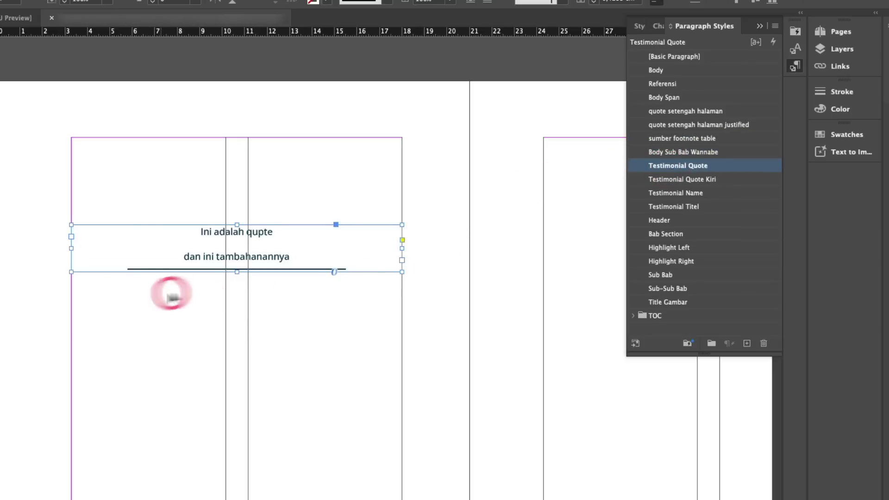
pyautogui.click(716, 180)
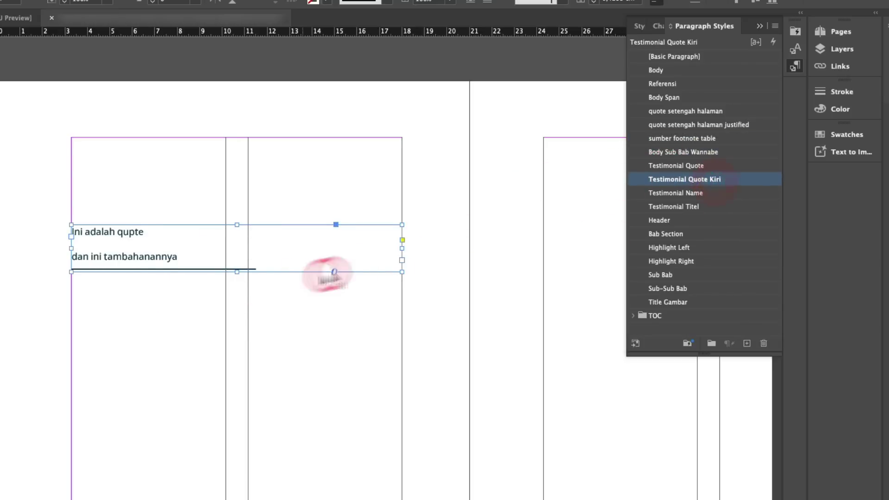
pyautogui.click(670, 199)
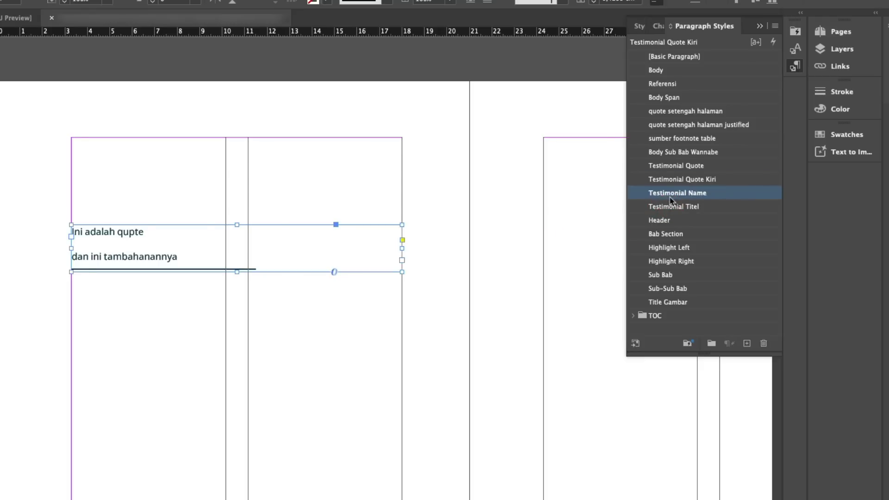
# - Apply the Testimonial Titel, Header and Bab Section styles in turn to the two-line frame, extending the frame downward to fit larger text
pyautogui.click(685, 209)
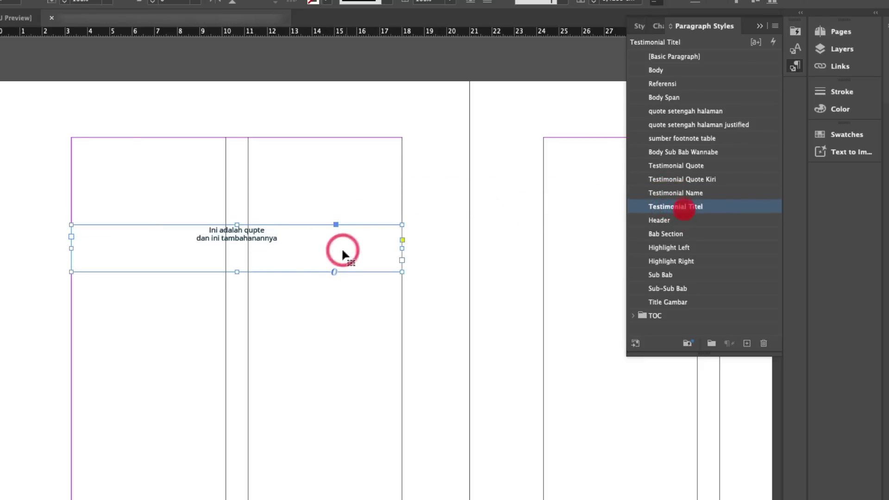
pyautogui.click(701, 224)
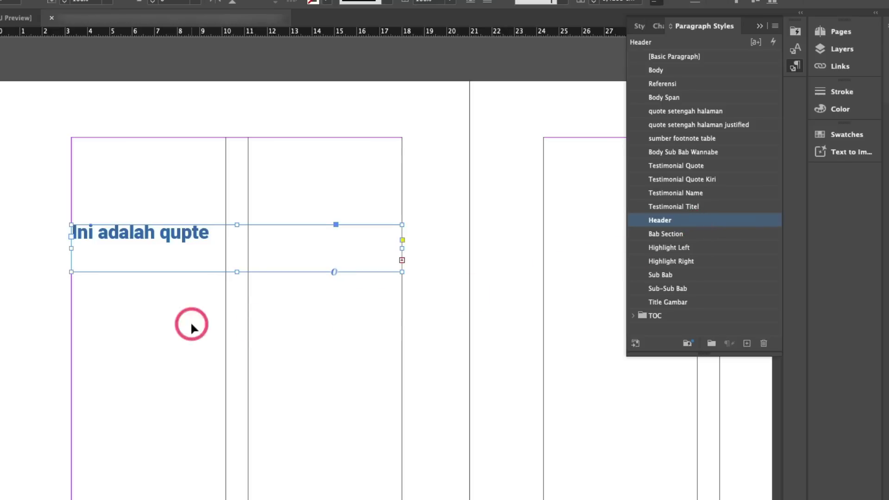
pyautogui.moveTo(236, 271); pyautogui.dragTo(247, 361)
pyautogui.click(687, 237)
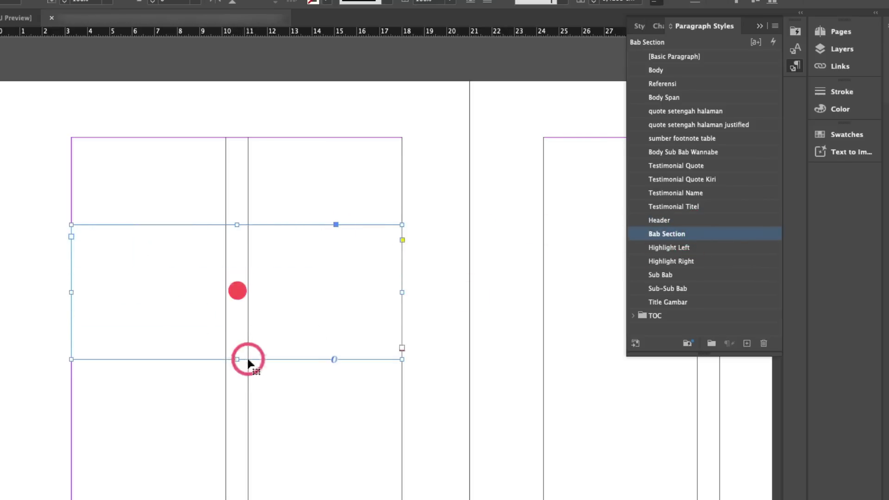
# - Apply the Highlight Left style to the two-line text frame and examine its paragraph shading
pyautogui.click(706, 249)
pyautogui.click(218, 186)
pyautogui.click(157, 252)
pyautogui.click(163, 252)
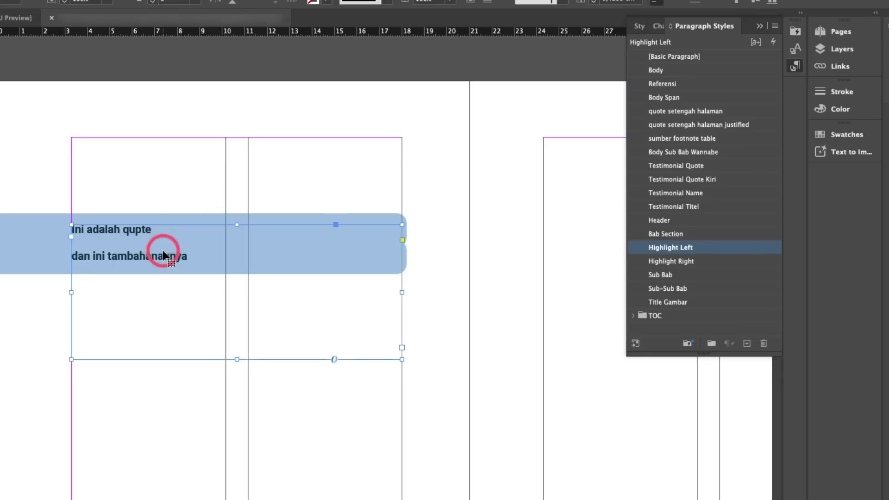
pyautogui.click(160, 250)
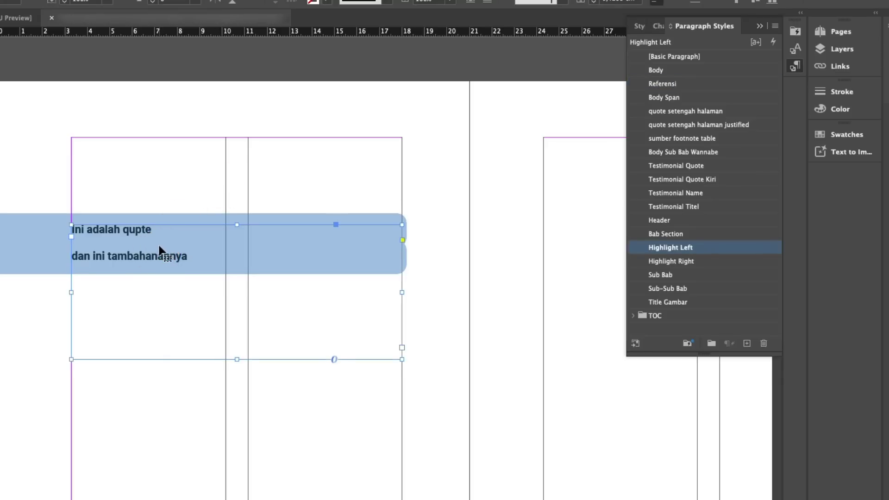
pyautogui.click(161, 245)
pyautogui.click(202, 353)
# - Apply the Highlight Right, Sub Bab, Sub-Sub Bab and Title Gambar styles in turn to the two-line frame, then deselect it
pyautogui.click(663, 261)
pyautogui.click(663, 277)
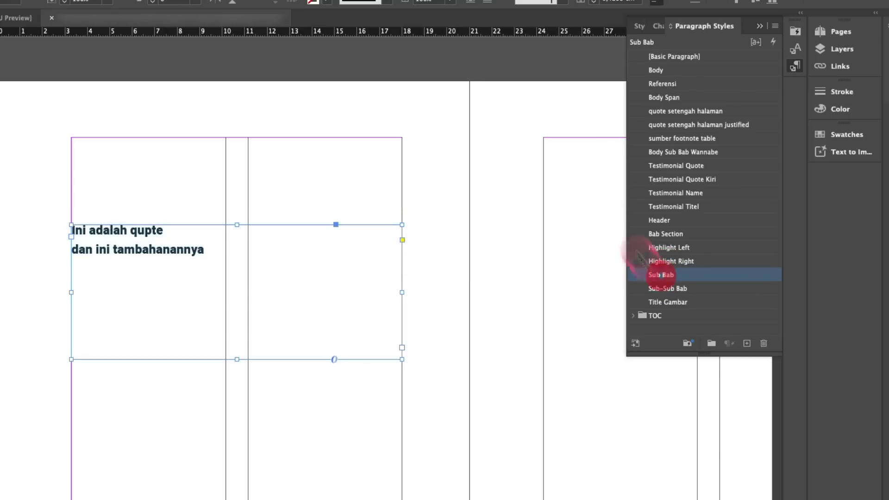
pyautogui.click(710, 288)
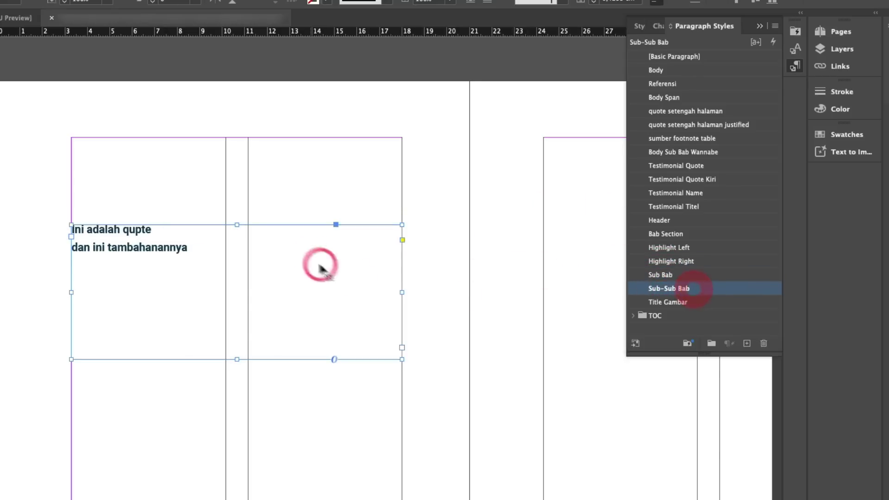
pyautogui.click(677, 304)
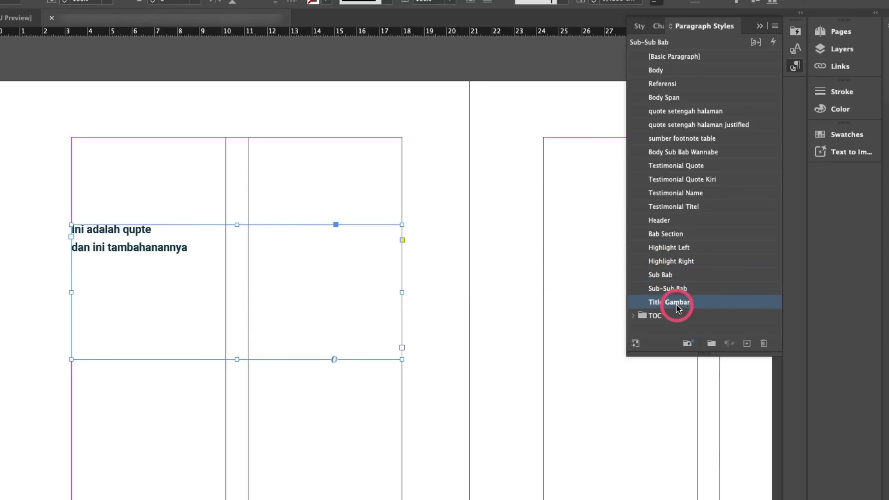
pyautogui.click(301, 151)
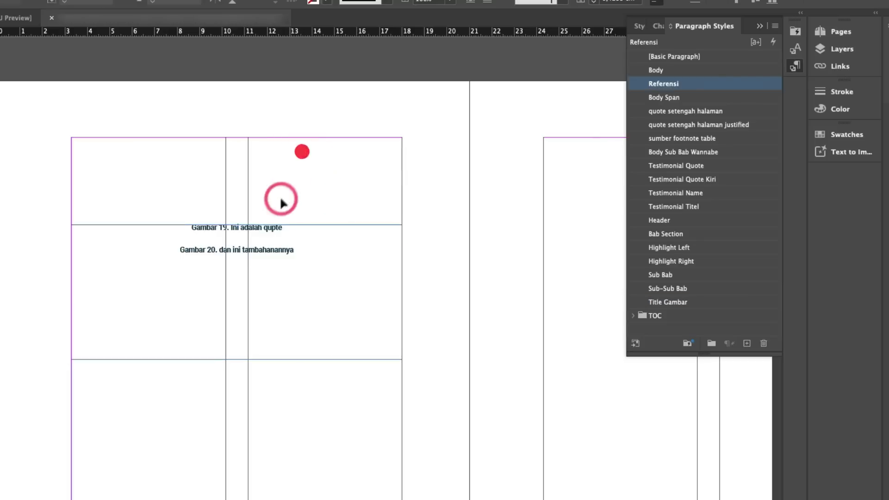
pyautogui.click(275, 213)
# - Expand the TOC paragraph style group to review its styles, then collapse it again
pyautogui.scroll(2, 193, 271)
pyautogui.scroll(-1, 194, 271)
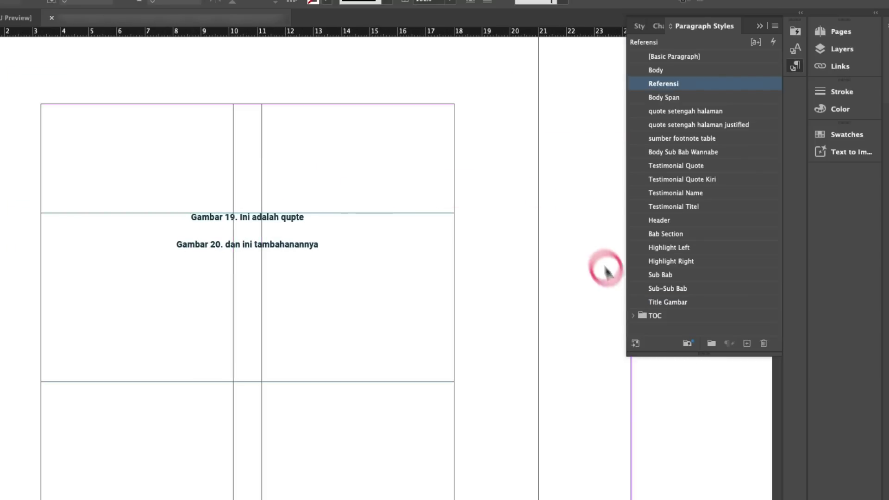
pyautogui.click(634, 317)
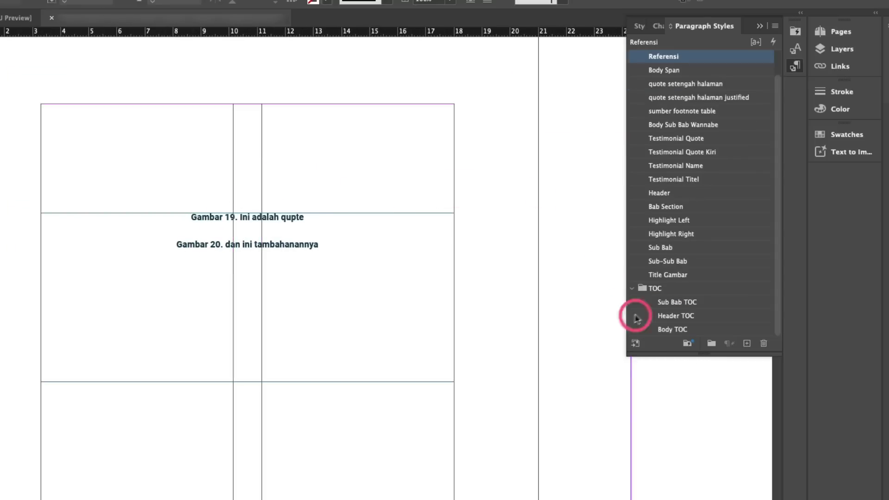
pyautogui.click(661, 292)
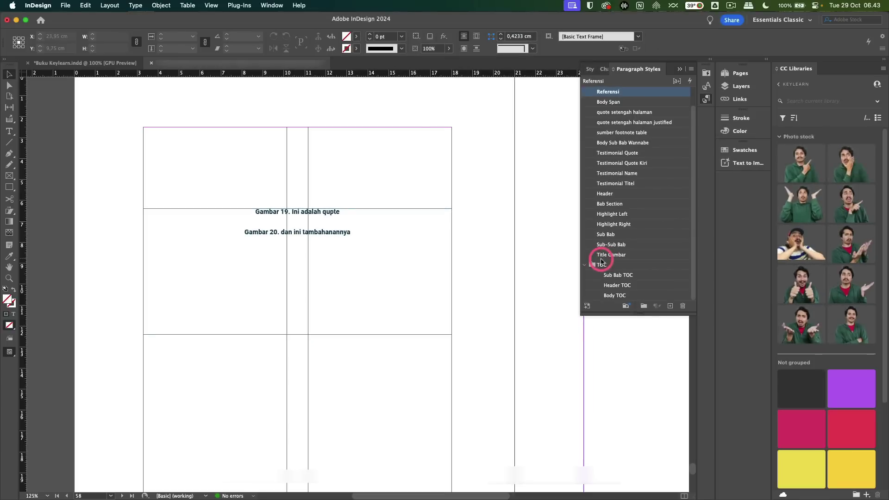
pyautogui.click(584, 266)
pyautogui.click(598, 88)
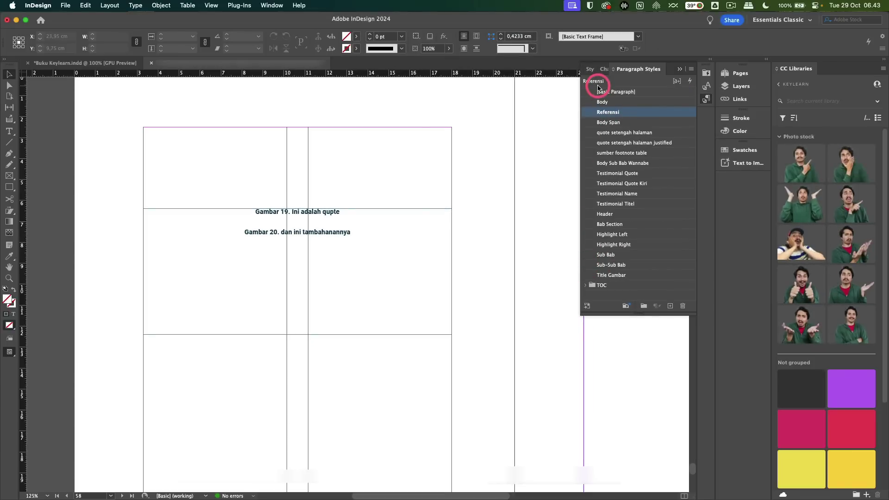